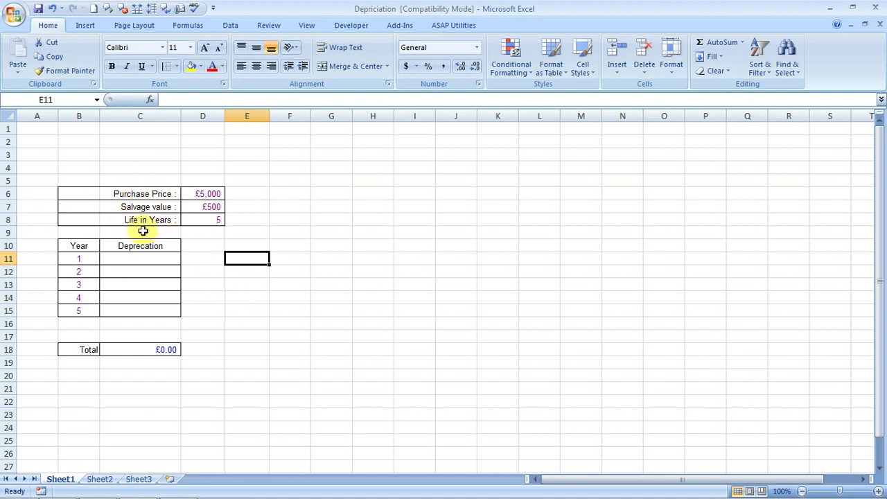
# Clear the three asset inputs in D6:D8 and re-enter 5000 as the purchase price in D6
pyautogui.press('Up')
pyautogui.press('Up')
pyautogui.press('Up')
pyautogui.press('Up')
pyautogui.press('Left')
pyautogui.press('Up')
pyautogui.hotkey('shift', 'Down')
pyautogui.hotkey('shift', 'Down')
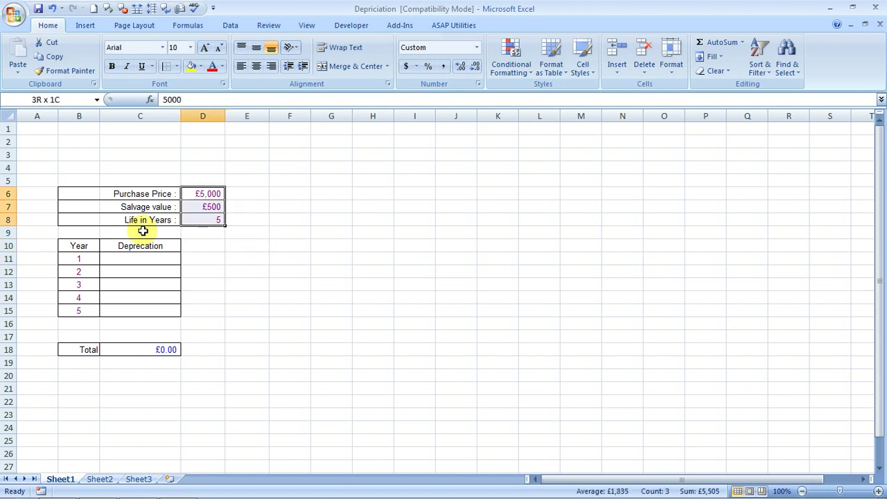
pyautogui.press('Delete')
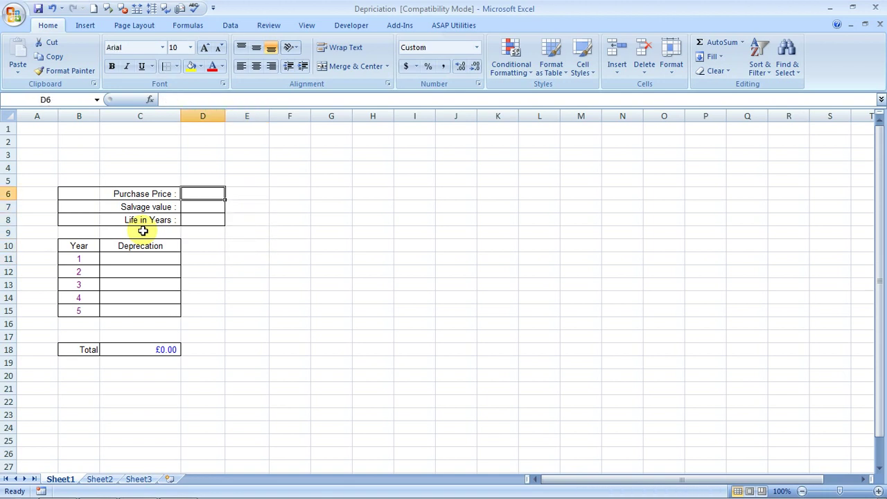
pyautogui.write('5000')
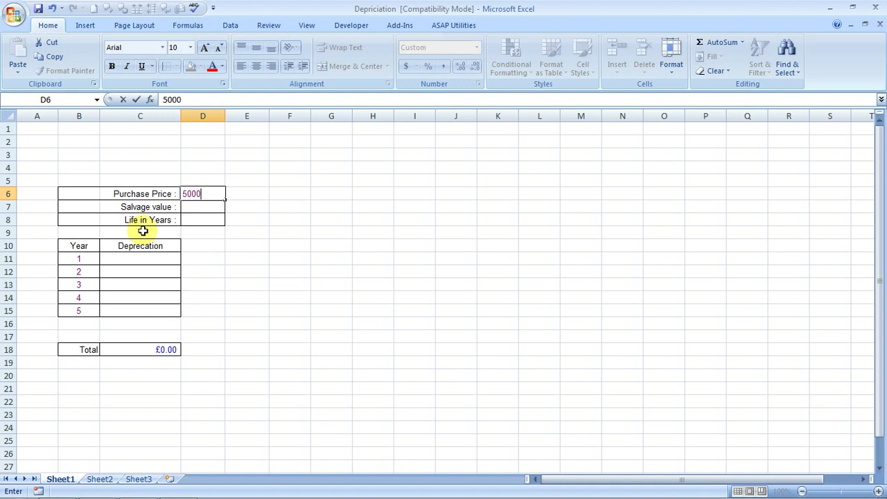
pyautogui.press('Return')
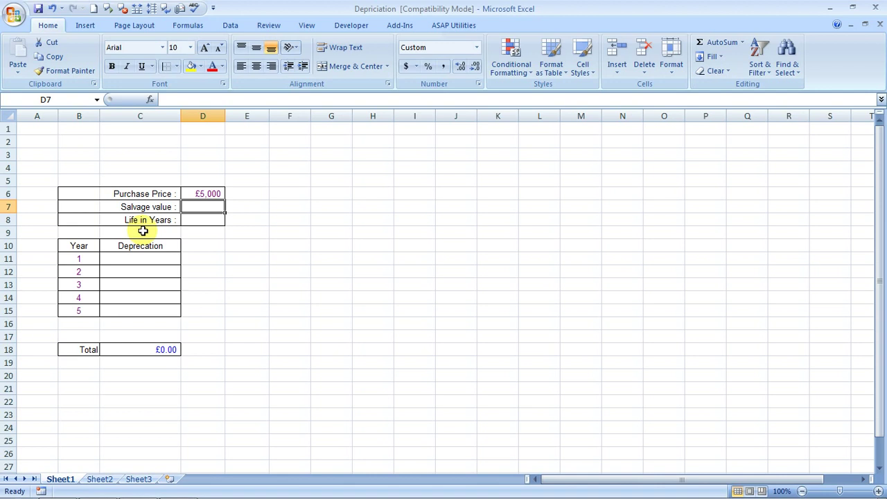
# Type the note 'ipmt' into cell F7, then return to the salvage value cell
pyautogui.press('Right')
pyautogui.press('Right')
pyautogui.write('ipmt')
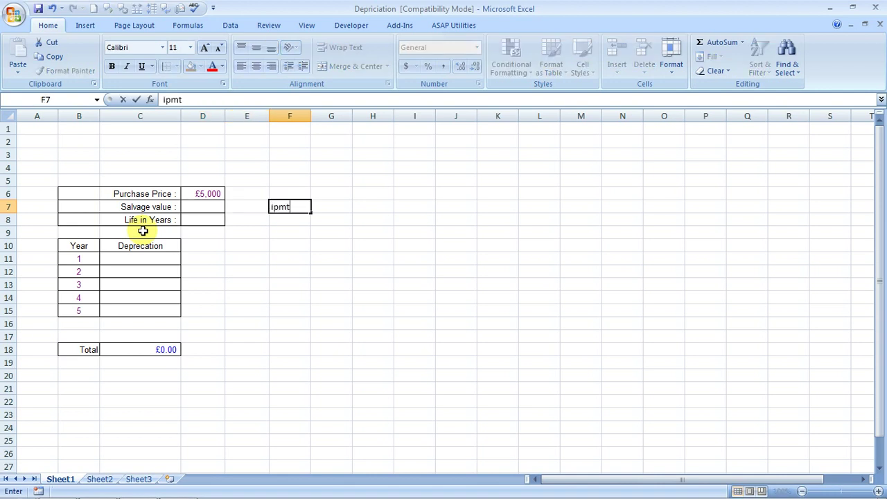
pyautogui.press('Return')
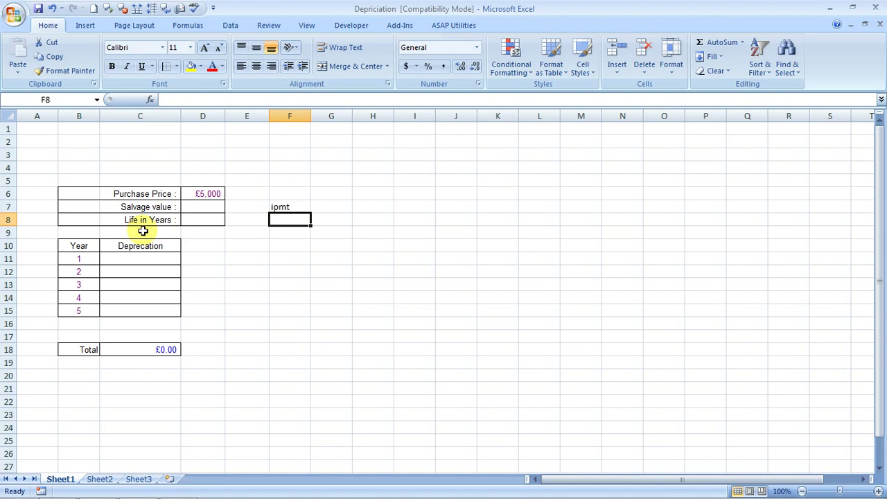
pyautogui.press('Left')
pyautogui.press('Left')
pyautogui.press('Up')
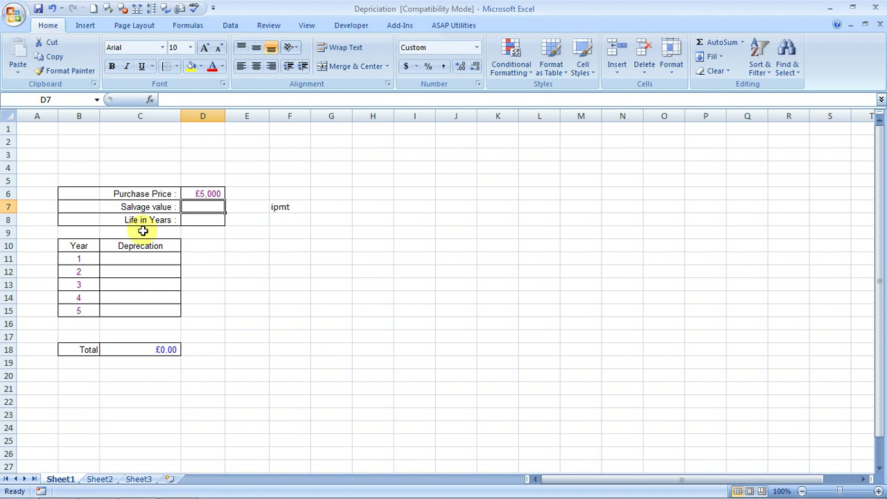
# Enter 5 as the life in years in D8 and 1000 as the salvage value in D7
pyautogui.press('Down')
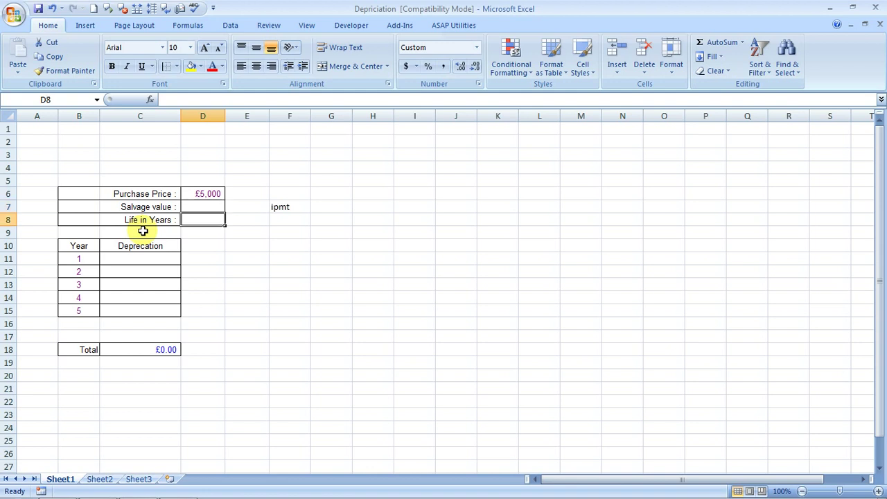
pyautogui.write('5')
pyautogui.press('Tab')
pyautogui.press('Up')
pyautogui.press('Left')
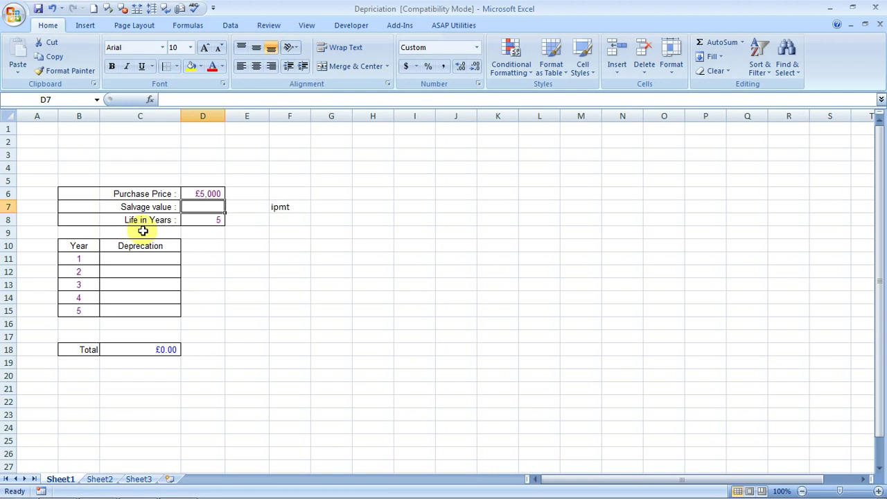
pyautogui.write('1000')
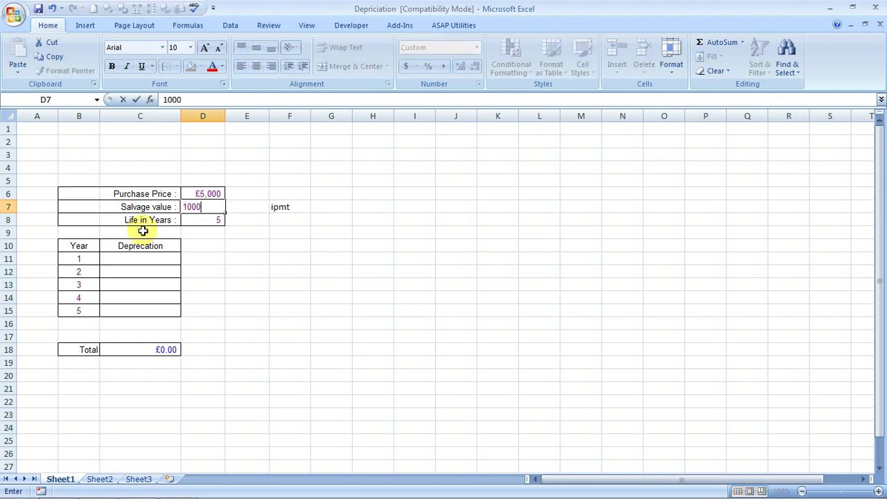
pyautogui.press('Return')
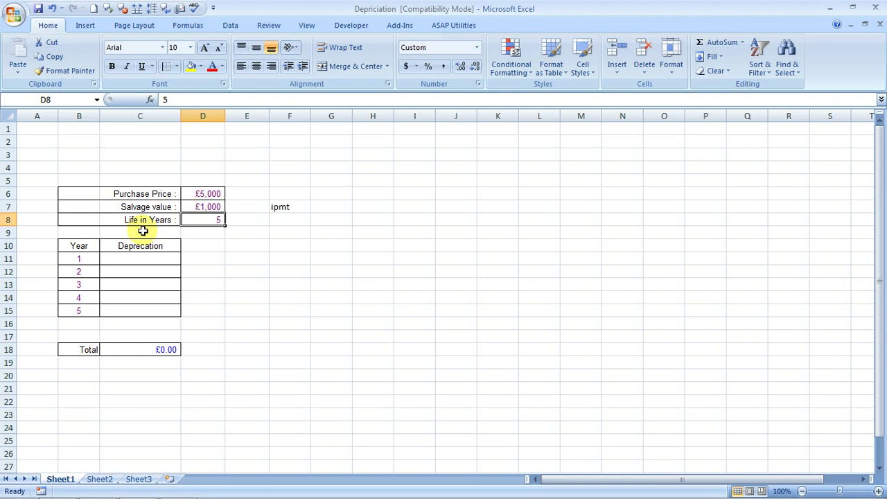
pyautogui.click(142, 233)
pyautogui.press('Down')
pyautogui.press('Down')
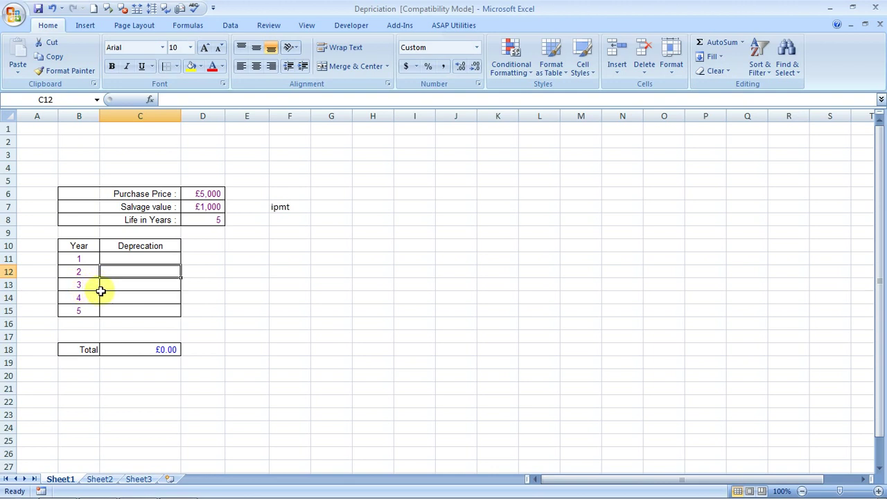
# Start a DB formula in C11 using D6 as cost and D7 as salvage
pyautogui.click(132, 259)
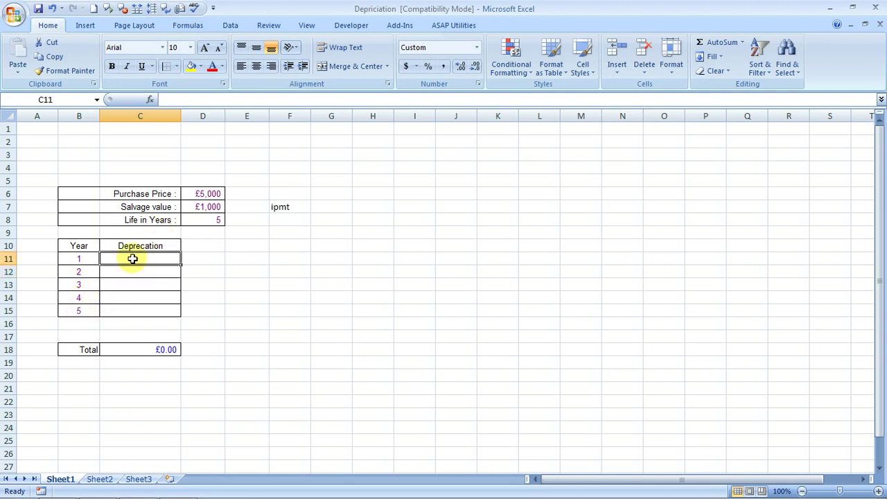
pyautogui.write('=')
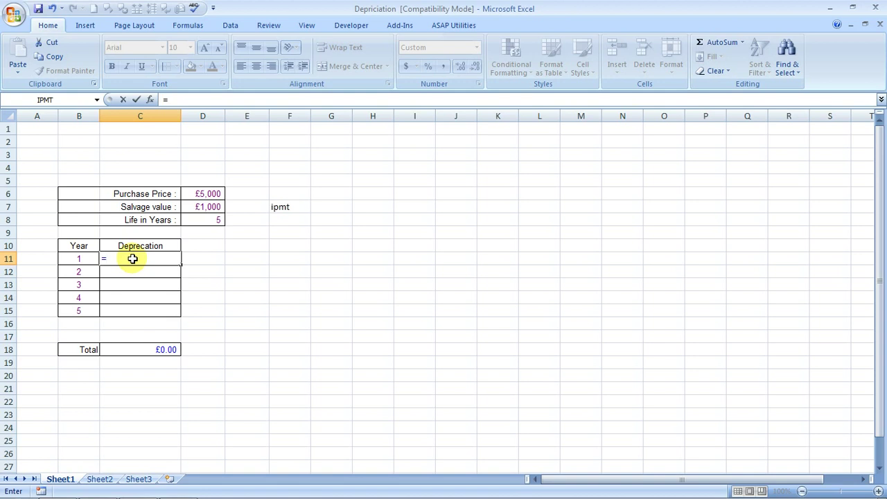
pyautogui.write('db')
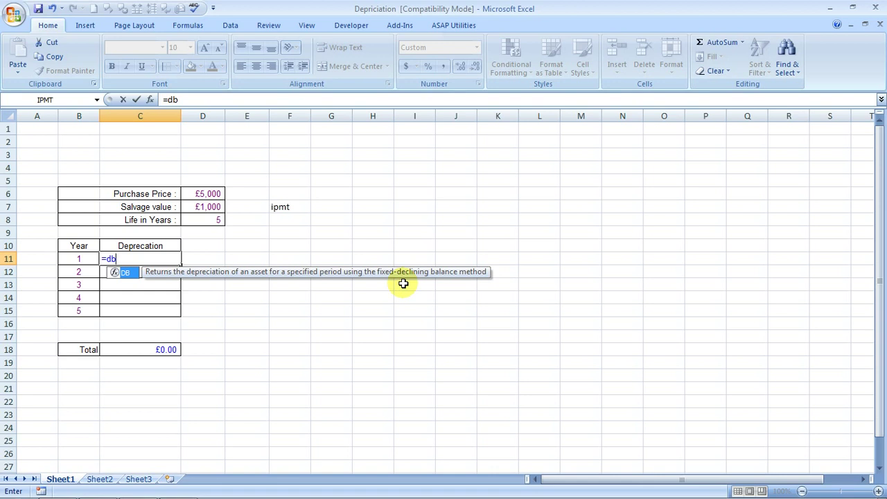
pyautogui.press('Tab')
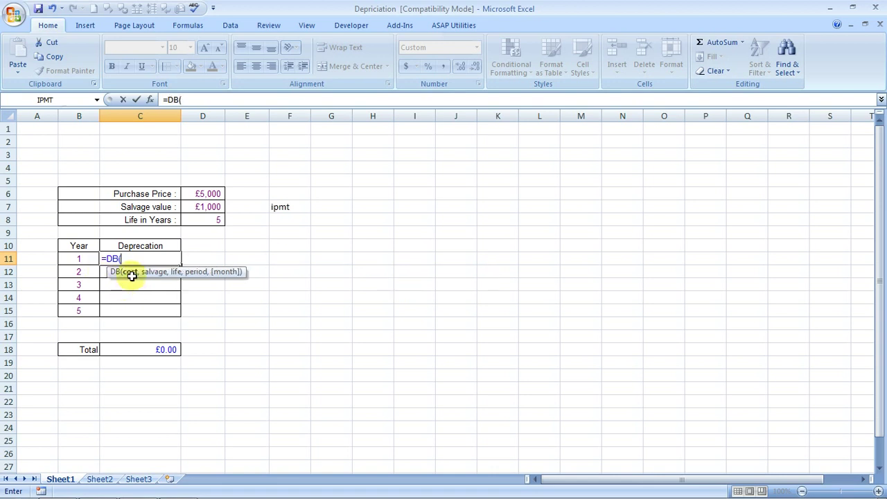
pyautogui.click(206, 195)
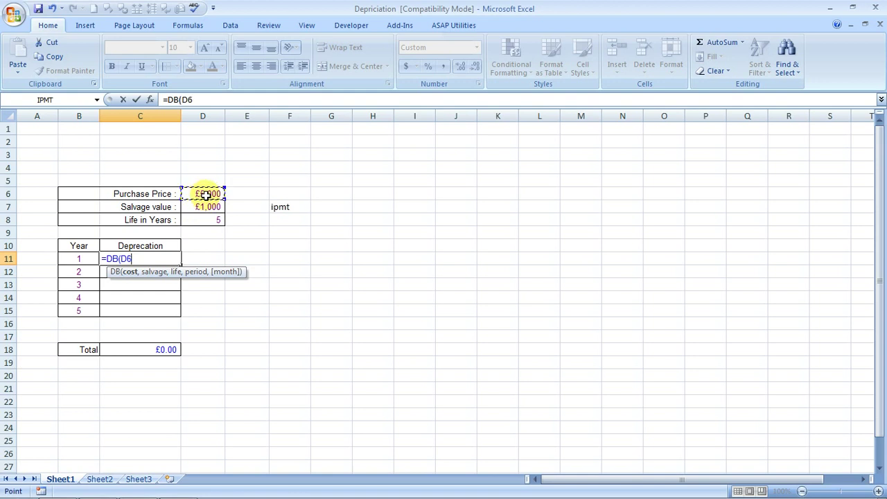
pyautogui.write(',')
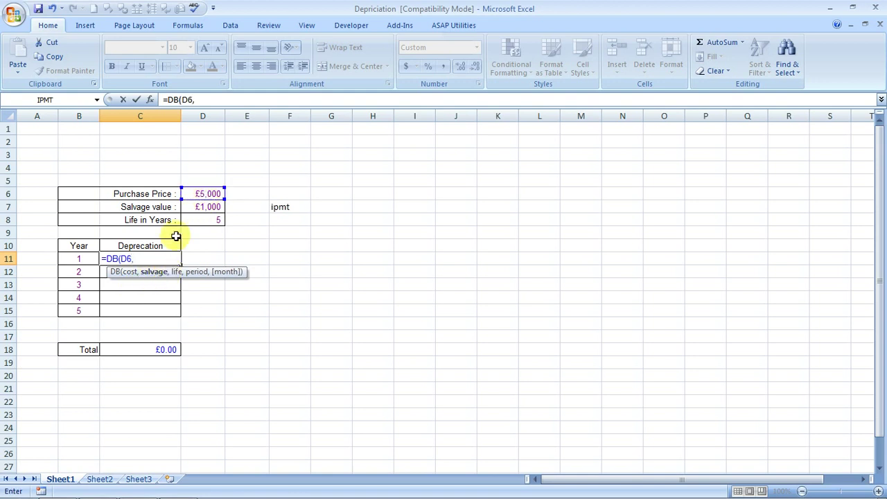
pyautogui.click(208, 207)
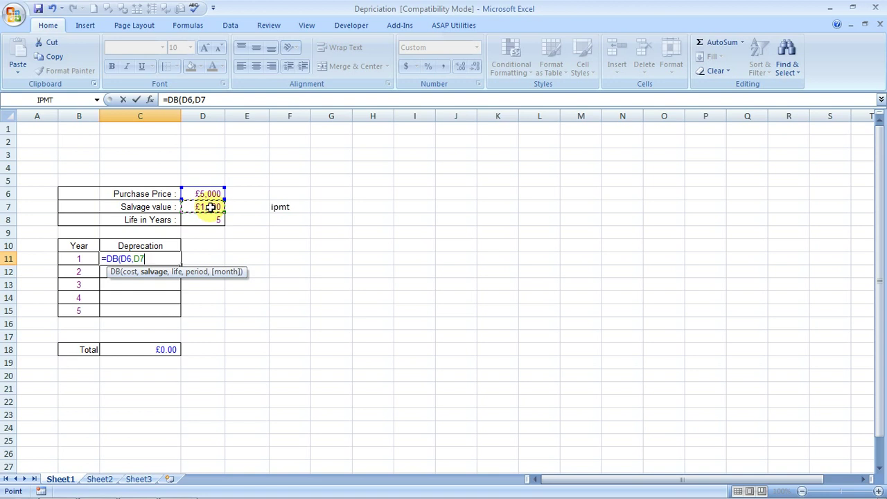
pyautogui.write(',')
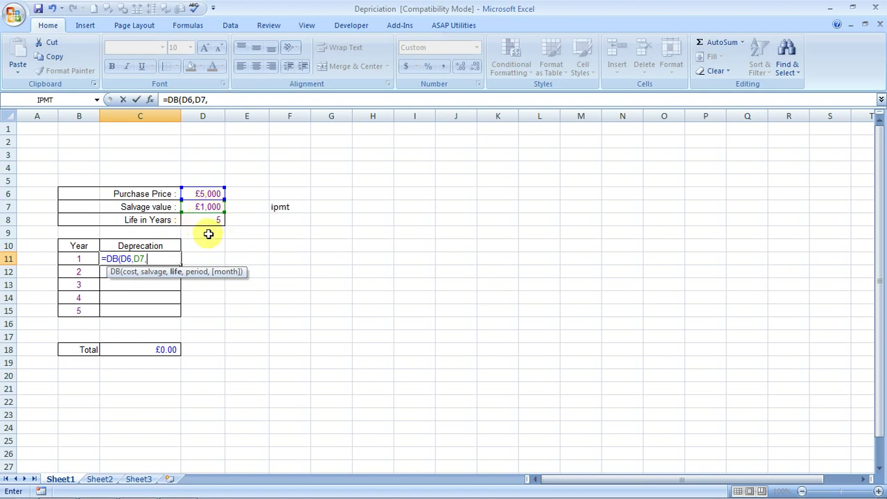
# Complete =DB(D6,D7,D8,B11) with life D8 and period B11, giving £1,375.00
pyautogui.click(212, 219)
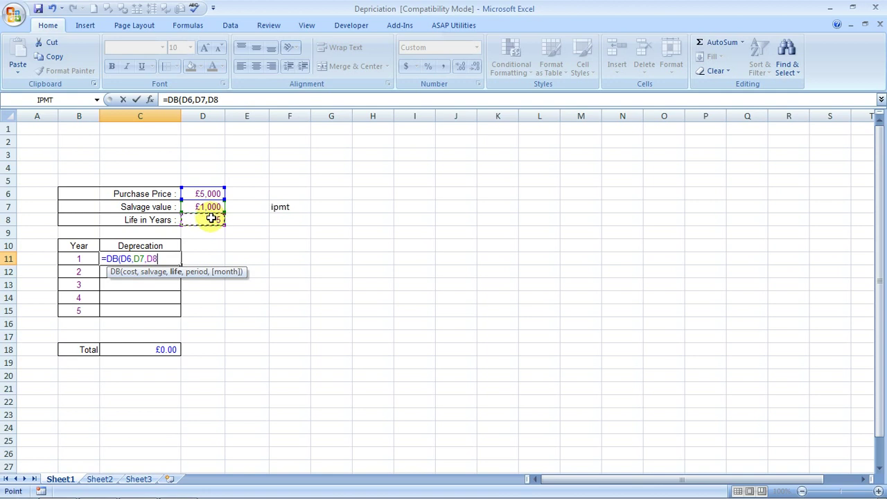
pyautogui.write(',')
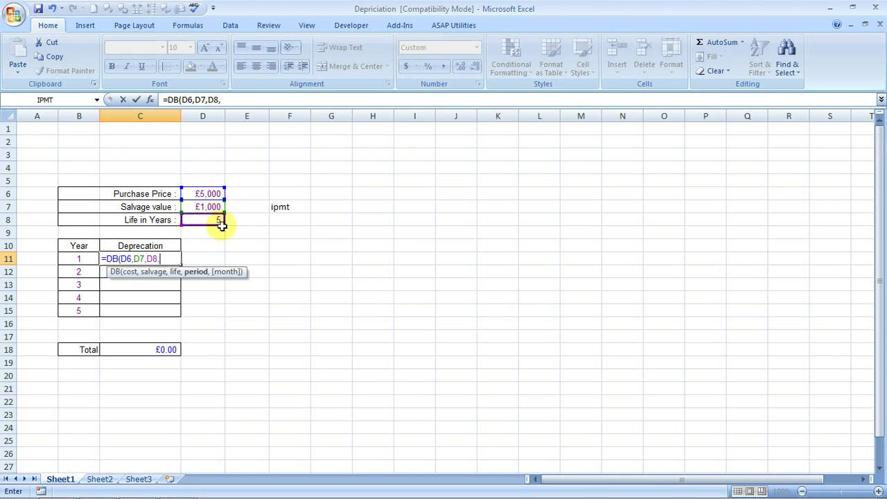
pyautogui.click(78, 260)
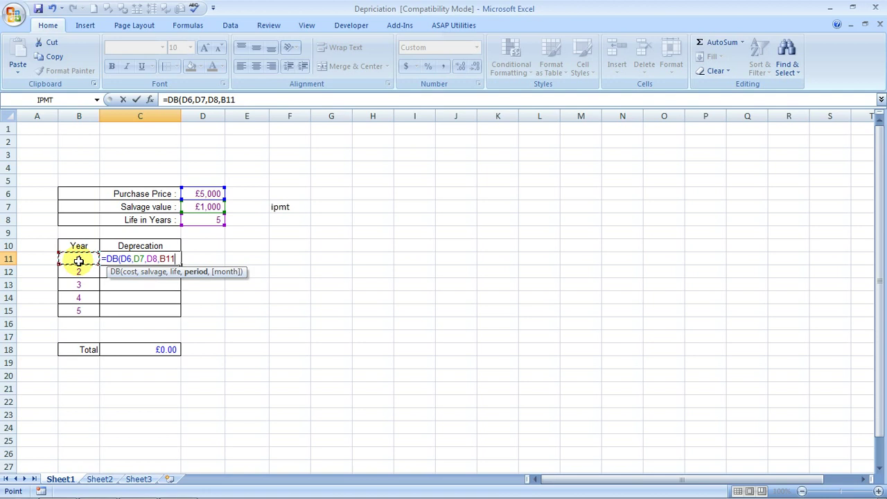
pyautogui.write(')')
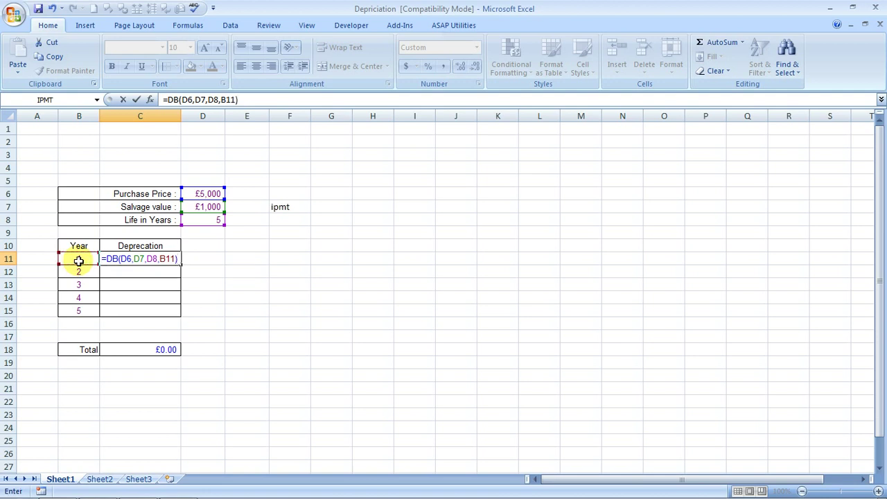
pyautogui.press('Return')
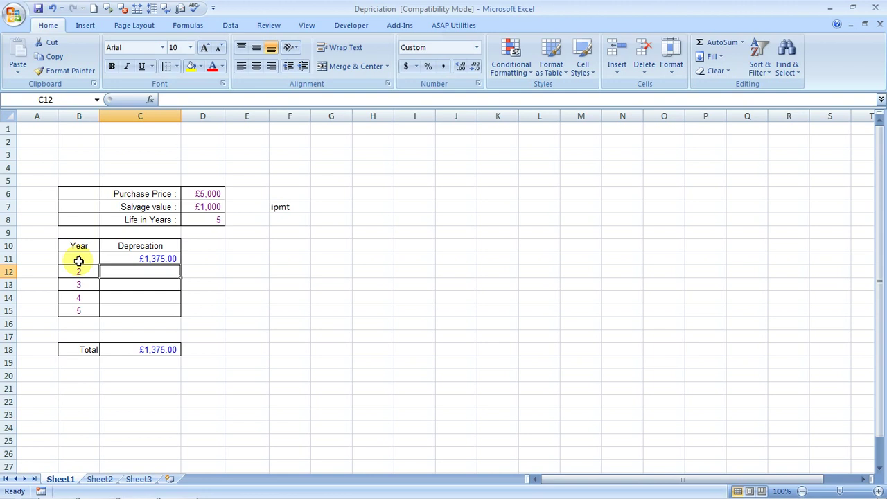
pyautogui.press('Down')
pyautogui.press('Down')
pyautogui.press('Down')
pyautogui.press('Up')
pyautogui.press('Up')
pyautogui.press('Up')
pyautogui.press('Down')
pyautogui.press('Down')
pyautogui.press('Down')
pyautogui.press('Up')
pyautogui.press('Up')
pyautogui.press('Up')
pyautogui.press('Up')
pyautogui.hotkey('ctrl', 'c')
pyautogui.press('Down')
pyautogui.hotkey('shift', 'Down')
pyautogui.hotkey('shift', 'Down')
pyautogui.hotkey('shift', 'Down')
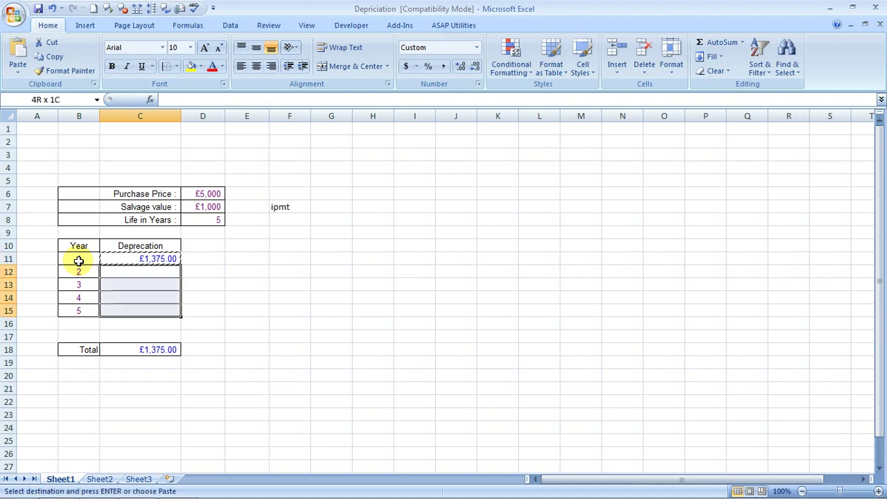
pyautogui.hotkey('ctrl', 'v')
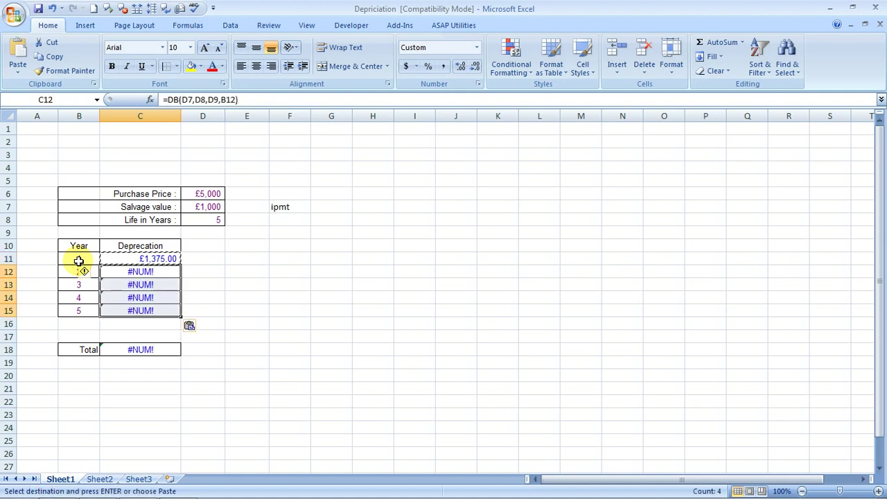
pyautogui.press('Right')
pyautogui.press('Left')
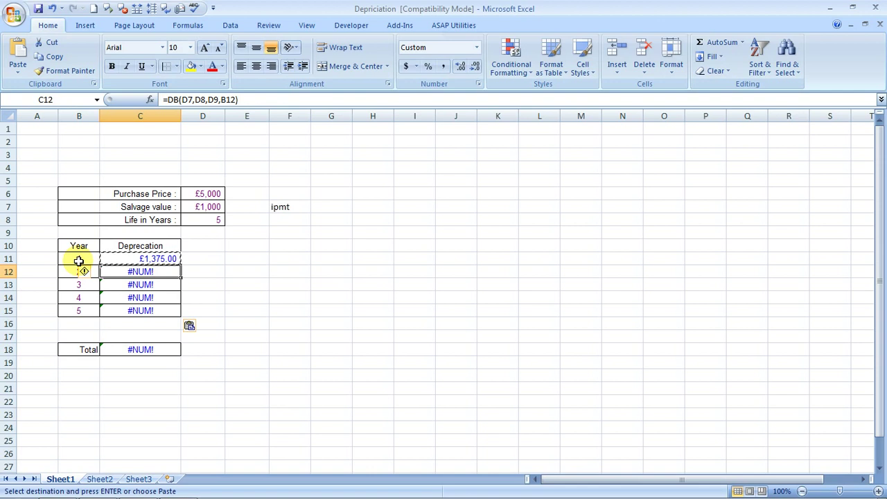
pyautogui.press('Up')
pyautogui.press('Down')
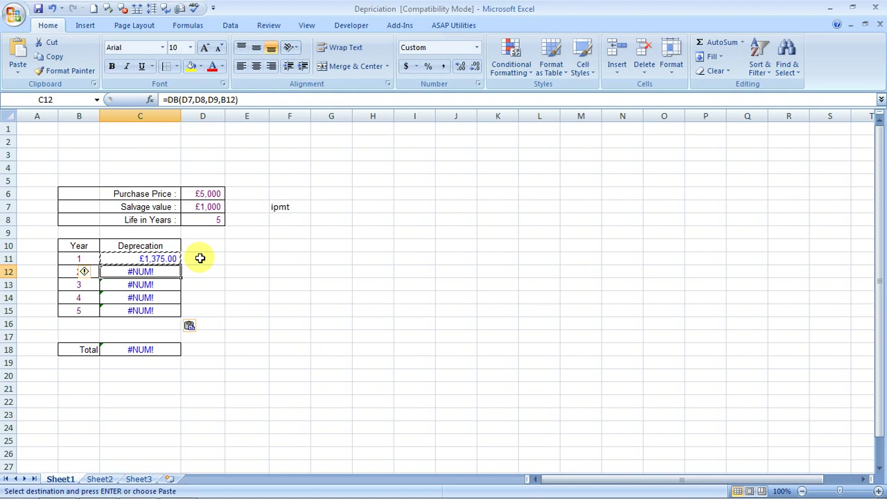
pyautogui.press('Escape')
pyautogui.hotkey('shift', 'Down')
pyautogui.hotkey('shift', 'Down')
pyautogui.hotkey('shift', 'Down')
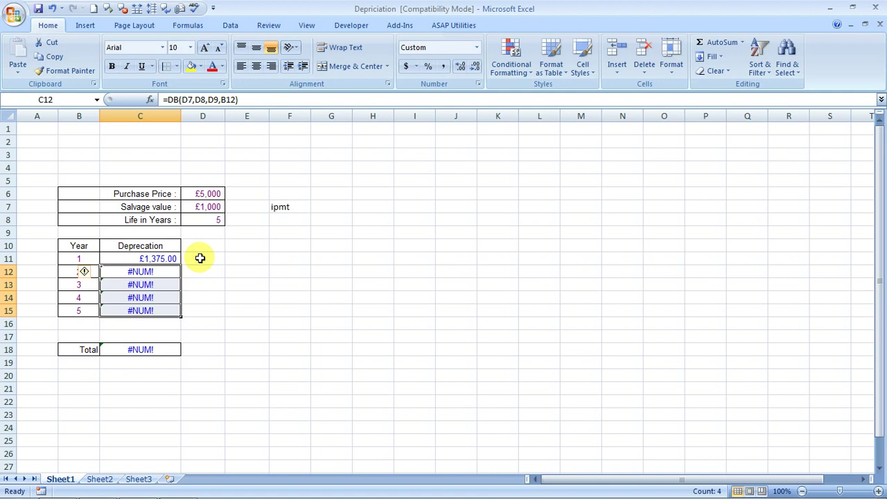
pyautogui.press('Home')
pyautogui.press('Down')
pyautogui.press('Up')
pyautogui.press('Right')
pyautogui.press('Right')
pyautogui.hotkey('shift', 'Down')
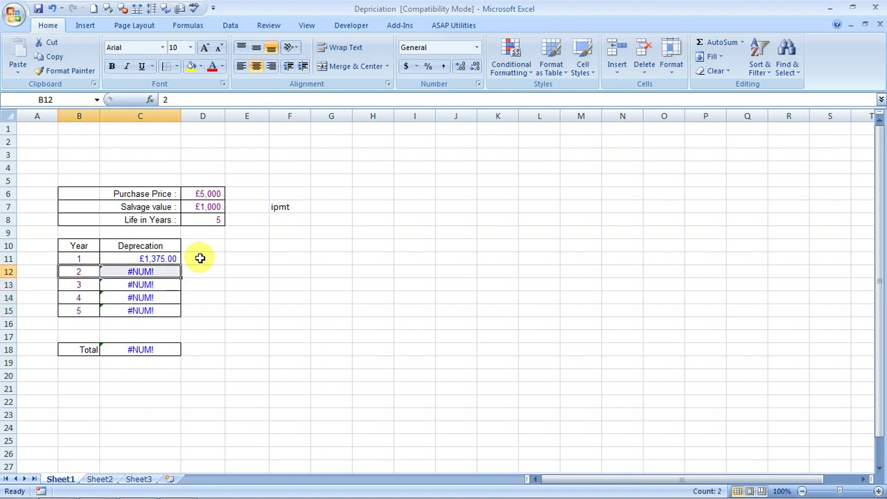
pyautogui.press('Left')
pyautogui.press('Right')
pyautogui.hotkey('shift', 'Down')
pyautogui.hotkey('shift', 'Down')
pyautogui.hotkey('shift', 'Down')
# Clear the #NUM! errors in years 2–5 and make D6 absolute in C11's formula
pyautogui.press('Delete')
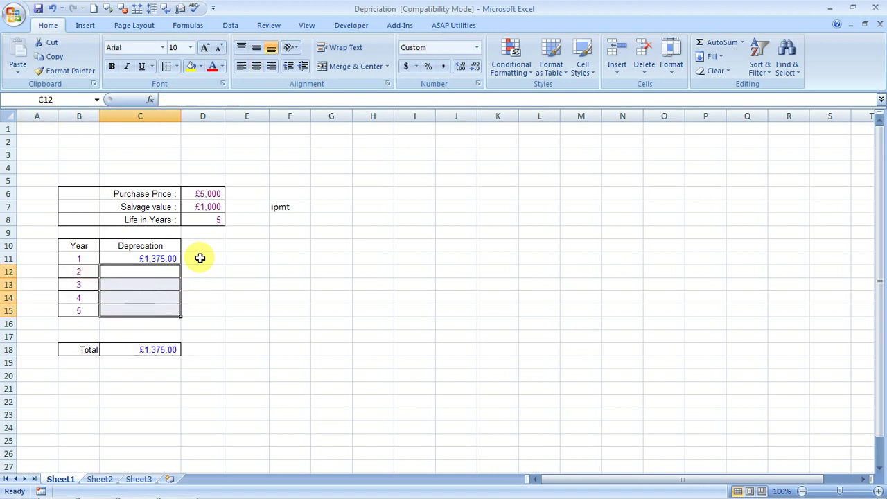
pyautogui.press('Down')
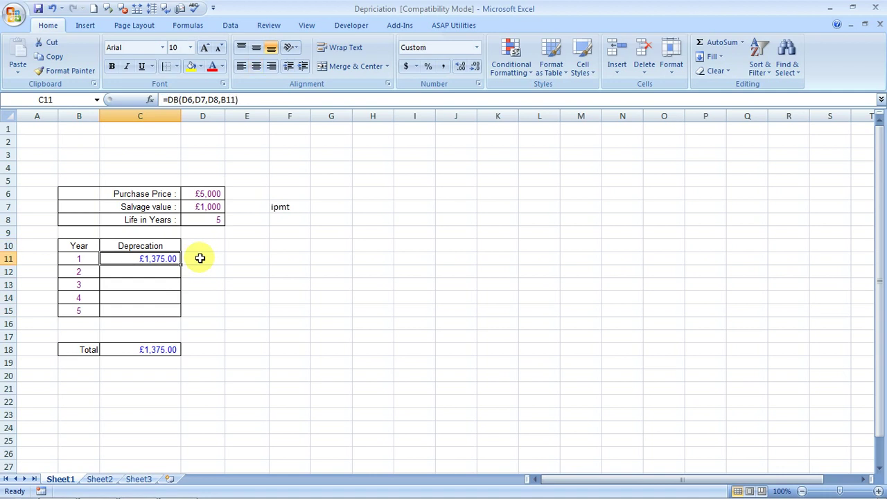
pyautogui.press('F2')
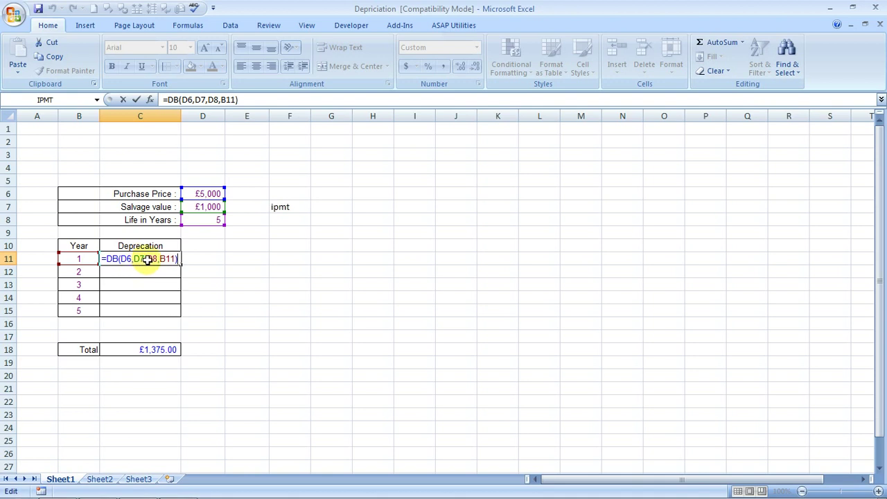
pyautogui.press('Left')
pyautogui.press('Left')
pyautogui.press('Left')
pyautogui.press('Left')
pyautogui.press('Left')
pyautogui.press('Left')
pyautogui.press('Left')
pyautogui.press('Left')
pyautogui.press('Left')
pyautogui.press('Left')
pyautogui.press('Left')
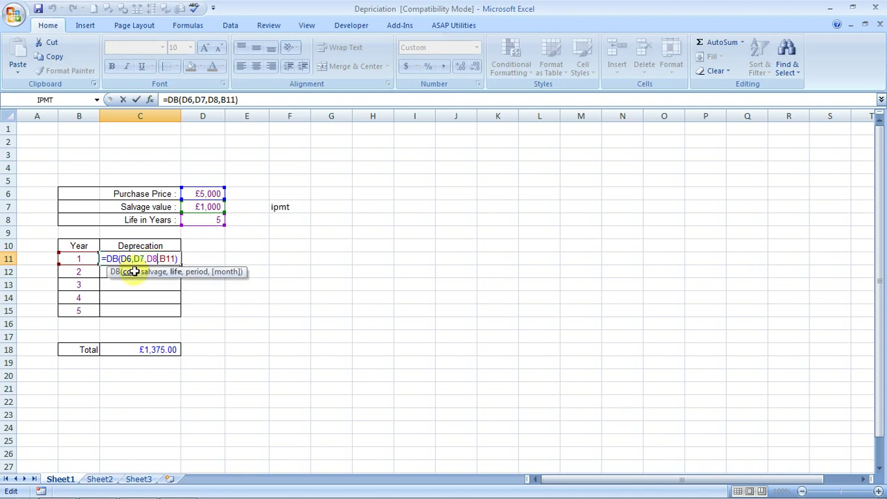
pyautogui.hotkey('shift', 'Left')
pyautogui.hotkey('shift', 'Left')
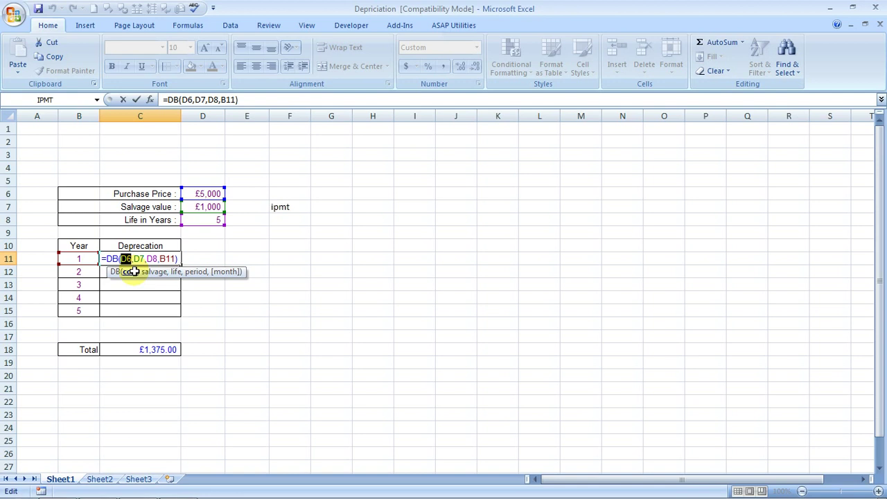
pyautogui.press('F4')
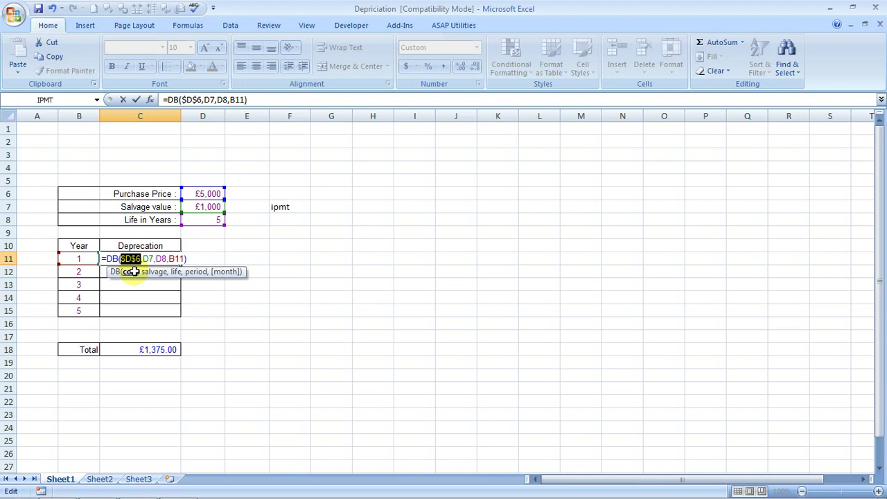
# Lock D7 and D8 as absolute too, giving =DB($D$6,$D$7,$D$8,B11)
pyautogui.press('Right')
pyautogui.hotkey('shift', 'Right')
pyautogui.hotkey('shift', 'Right')
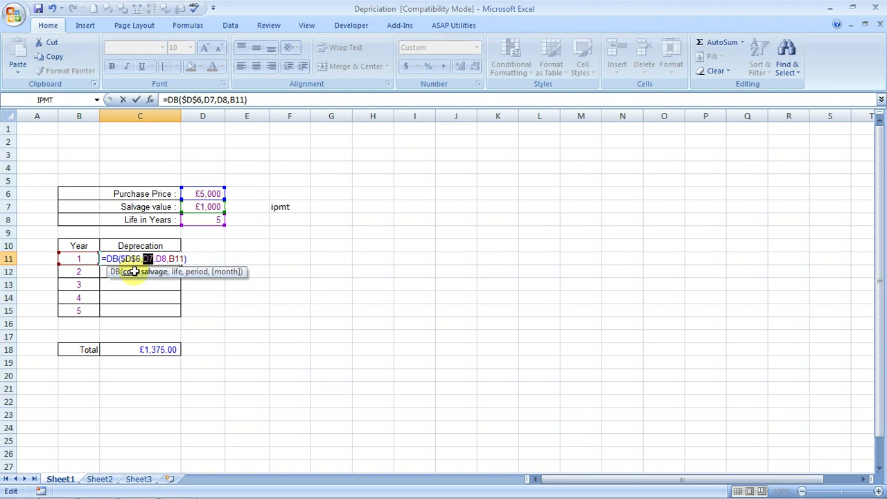
pyautogui.press('F4')
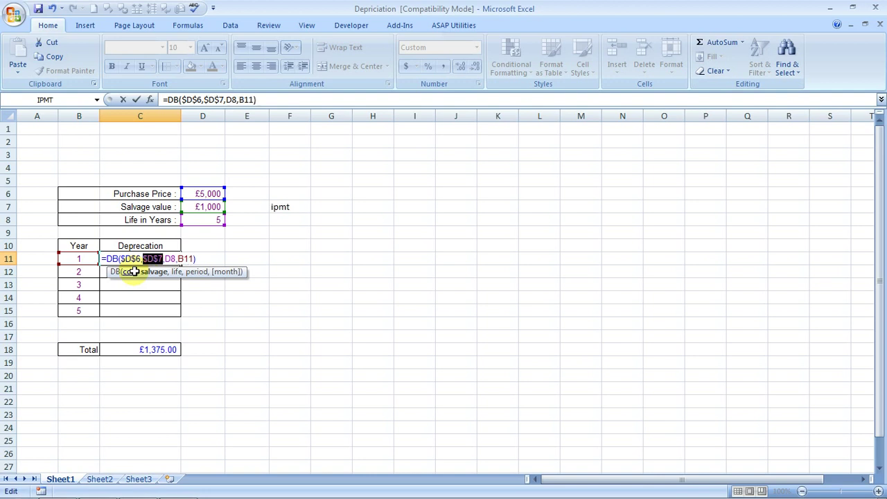
pyautogui.press('Right')
pyautogui.press('Right')
pyautogui.hotkey('shift', 'Right')
pyautogui.hotkey('shift', 'Right')
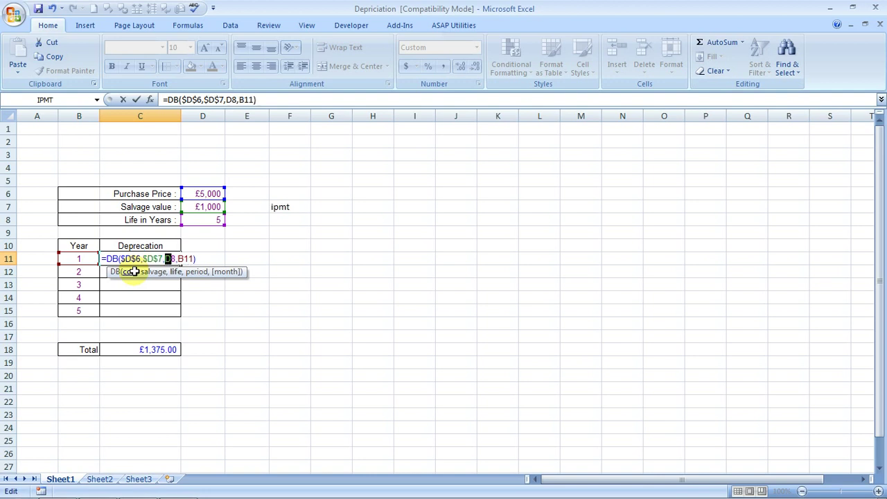
pyautogui.press('F4')
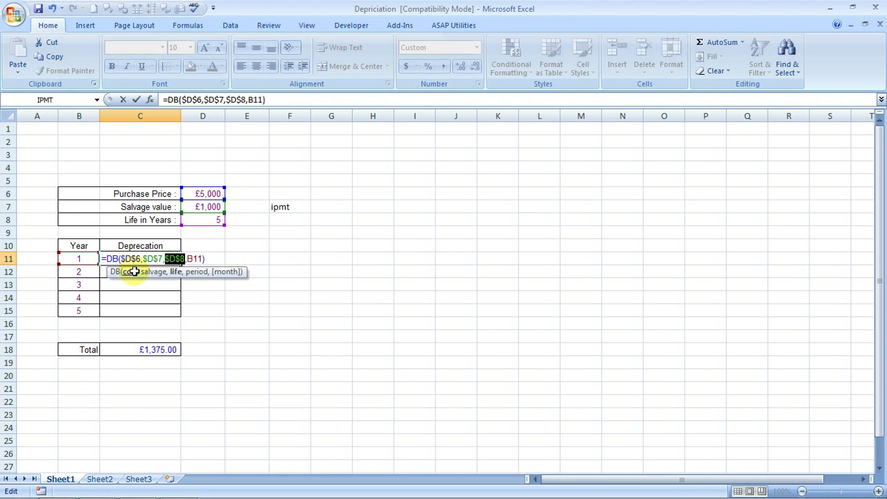
pyautogui.press('Right')
pyautogui.press('Right')
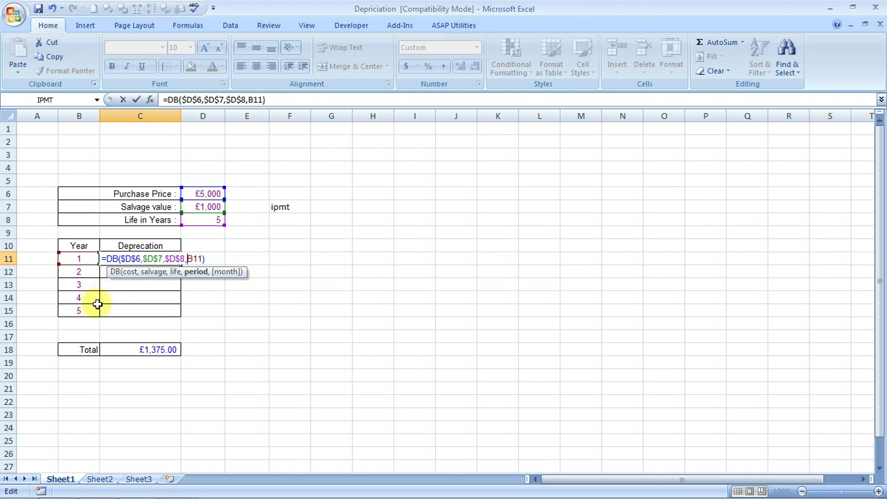
# Copy the corrected year-1 formula into C11:C15 for years 1 to 5
pyautogui.press('Return')
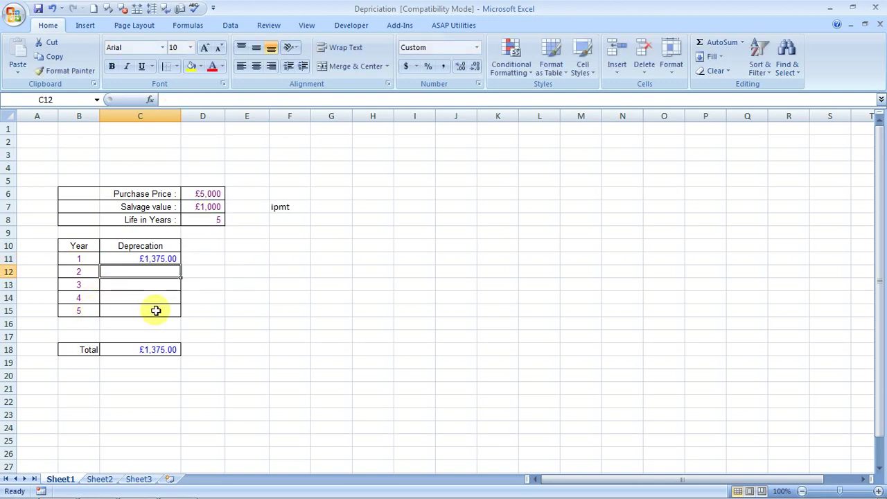
pyautogui.press('Up')
pyautogui.hotkey('ctrl', 'c')
pyautogui.hotkey('shift', 'Down')
pyautogui.hotkey('shift', 'Down')
pyautogui.hotkey('shift', 'Down')
pyautogui.hotkey('shift', 'Down')
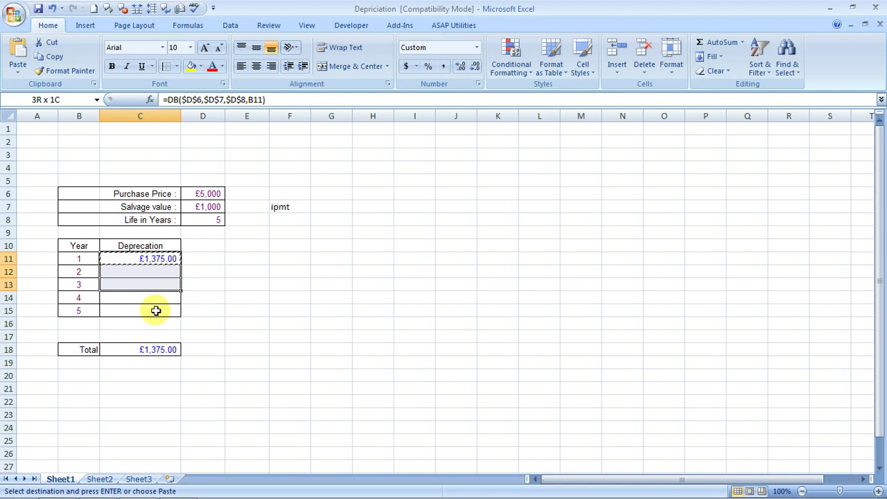
pyautogui.hotkey('ctrl', 'v')
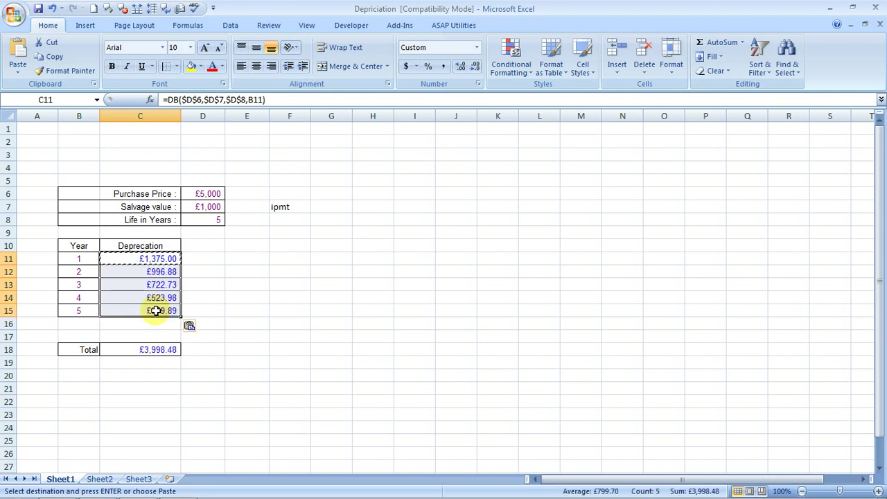
pyautogui.press('Escape')
# Check each year's depreciation formula and the £3,998.48 total, then switch to the Excel Made Easy page
pyautogui.press('Down')
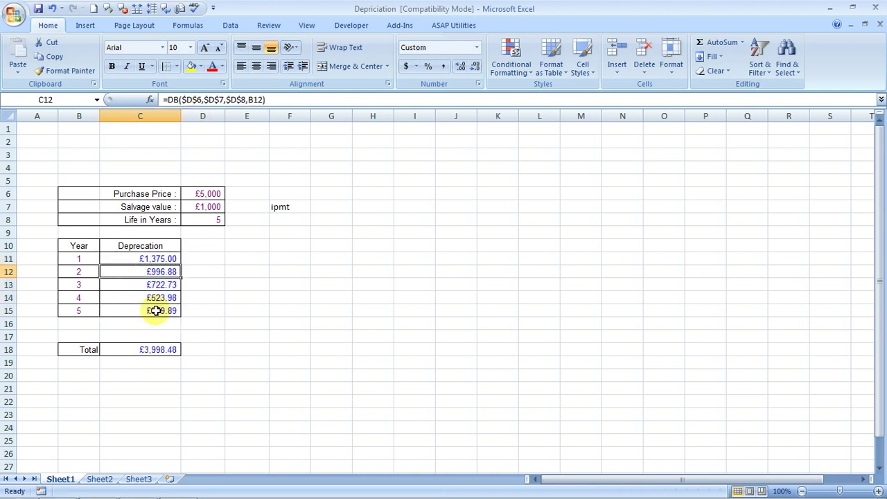
pyautogui.press('Down')
pyautogui.press('Down')
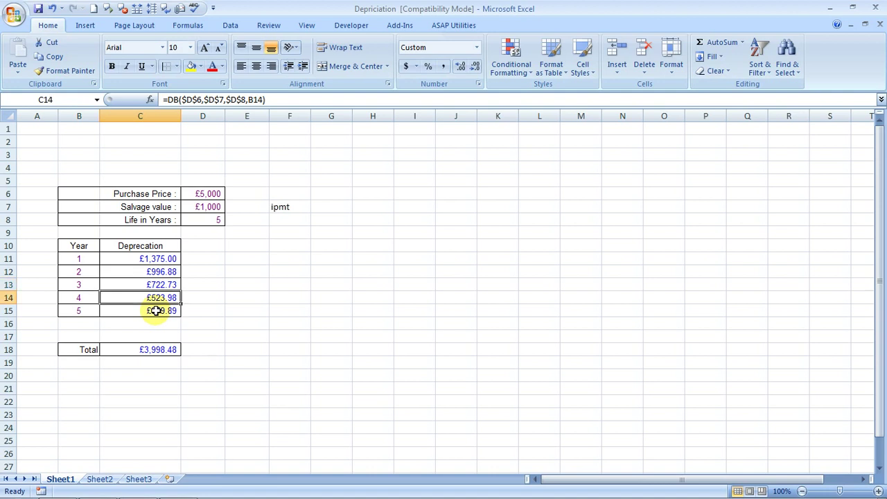
pyautogui.press('Down')
pyautogui.press('Up')
pyautogui.press('Up')
pyautogui.press('Up')
pyautogui.press('Down')
pyautogui.press('Down')
pyautogui.press('Down')
pyautogui.press('Down')
pyautogui.press('Down')
pyautogui.press('Down')
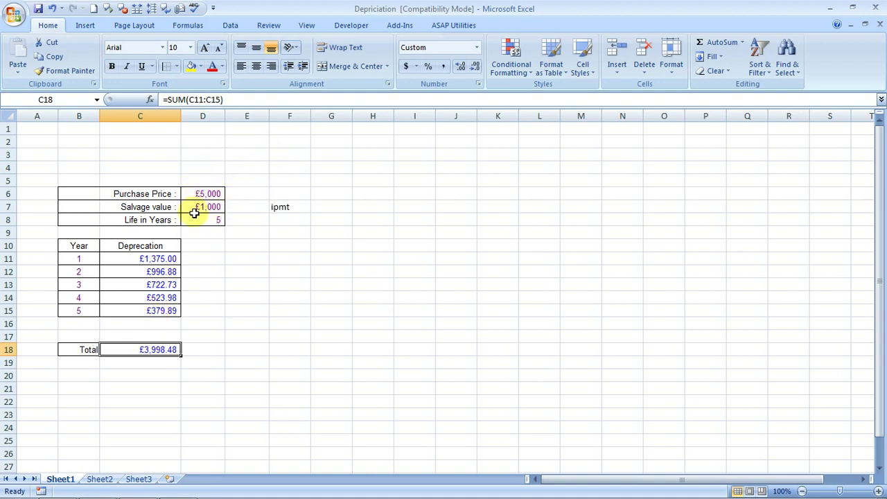
pyautogui.click(165, 364)
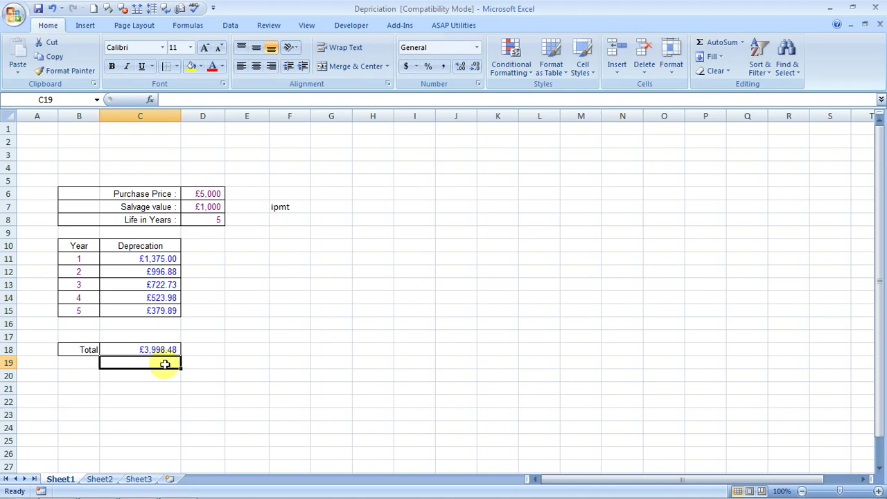
pyautogui.hotkey('alt', 'Tab')
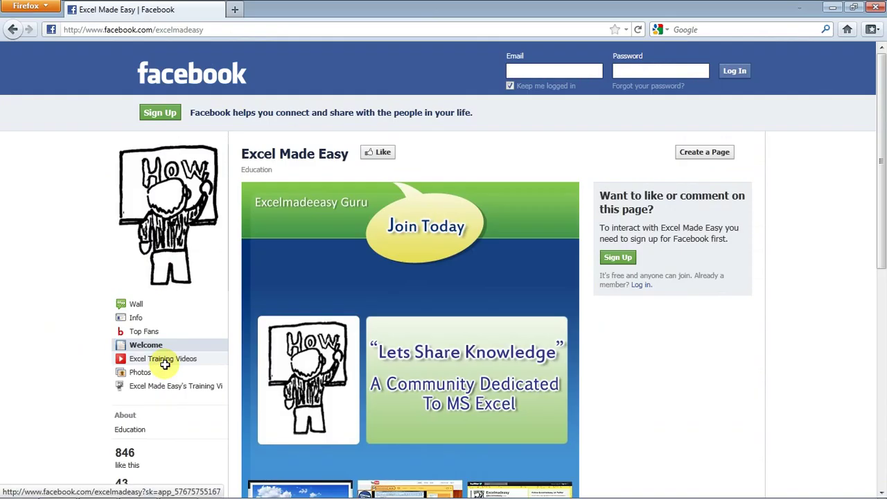
# Switch from the Excel Made Easy Facebook page back to the Depreciation workbook
pyautogui.hotkey('alt', 'Tab')
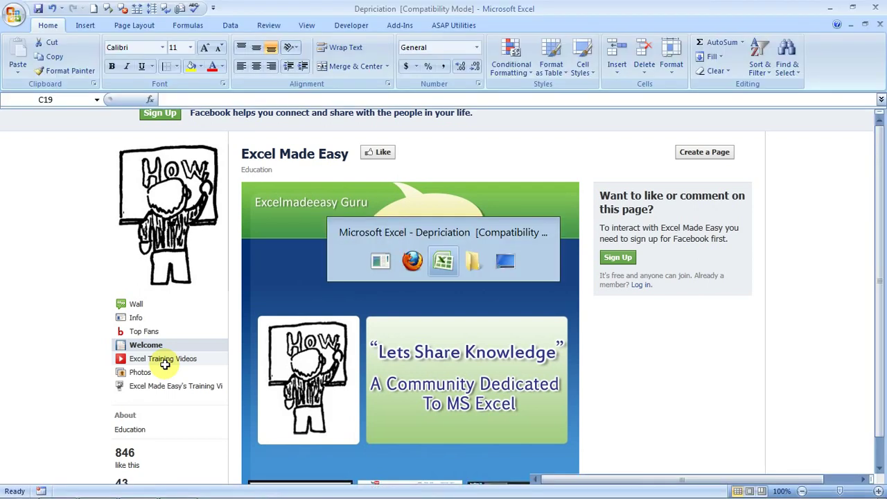